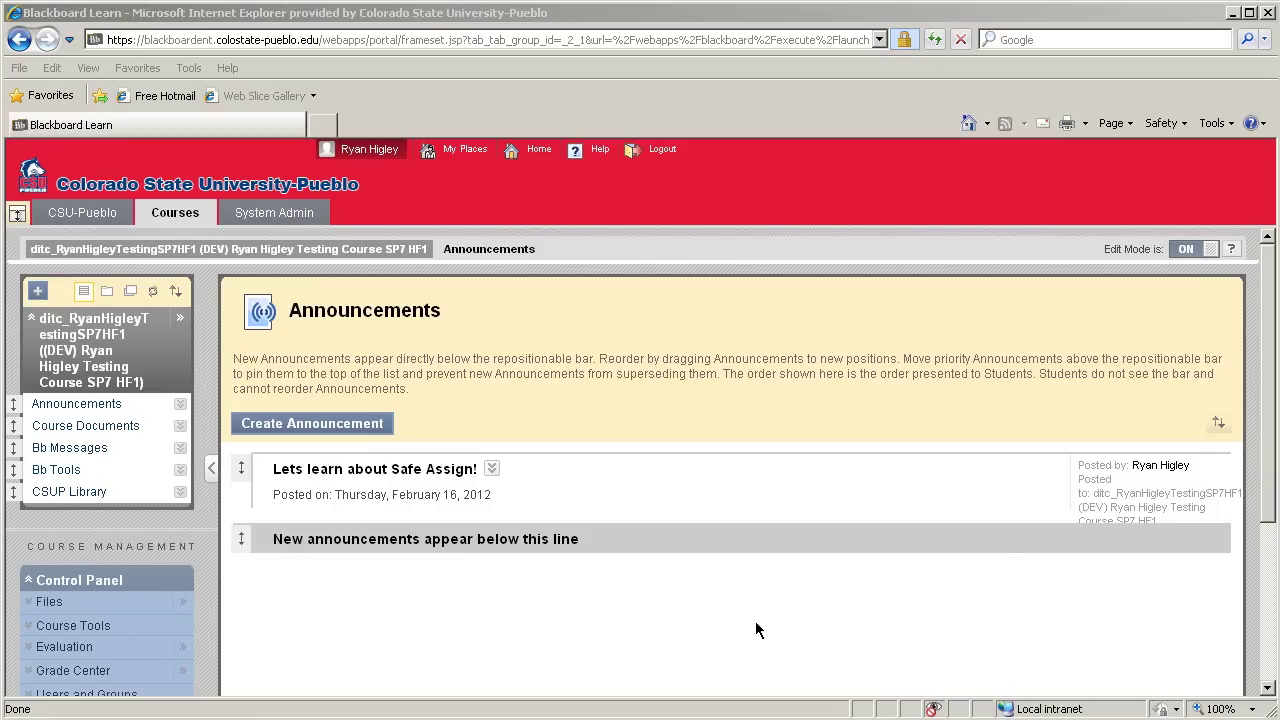
# - From Course Documents, start a new SafeAssignment via the Create Assessment menu
pyautogui.click(68, 428)
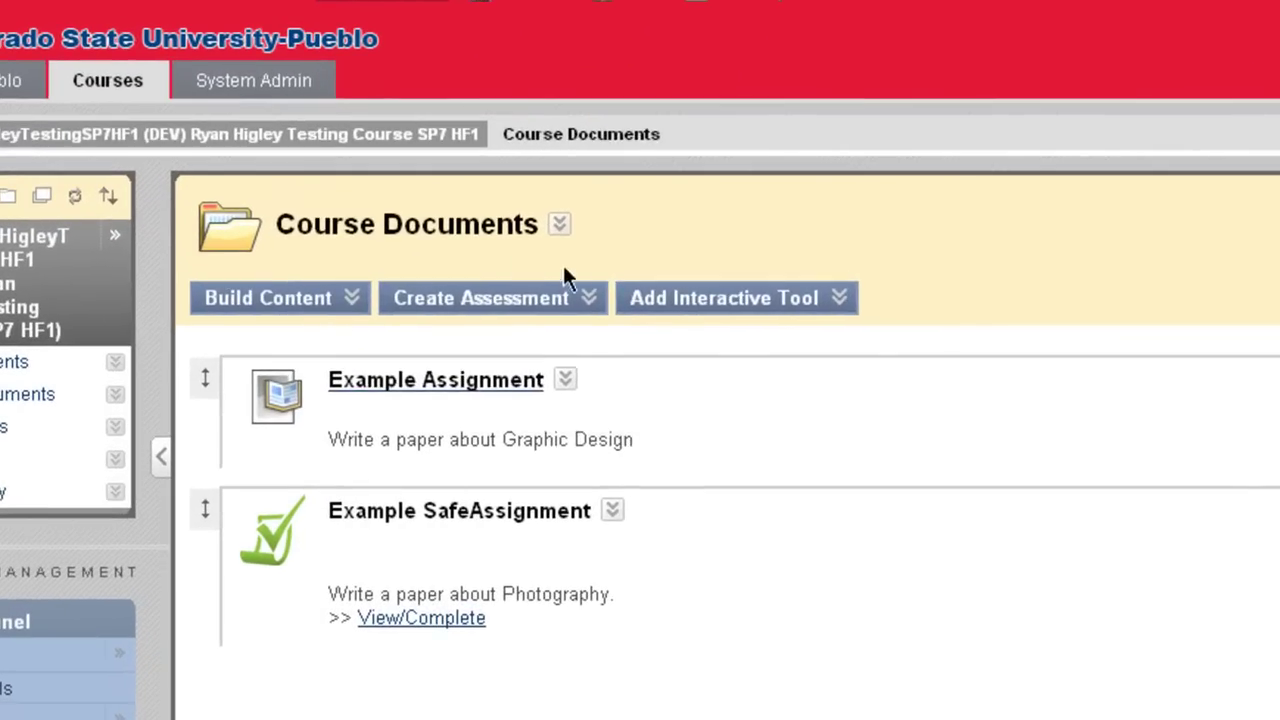
pyautogui.click(500, 360)
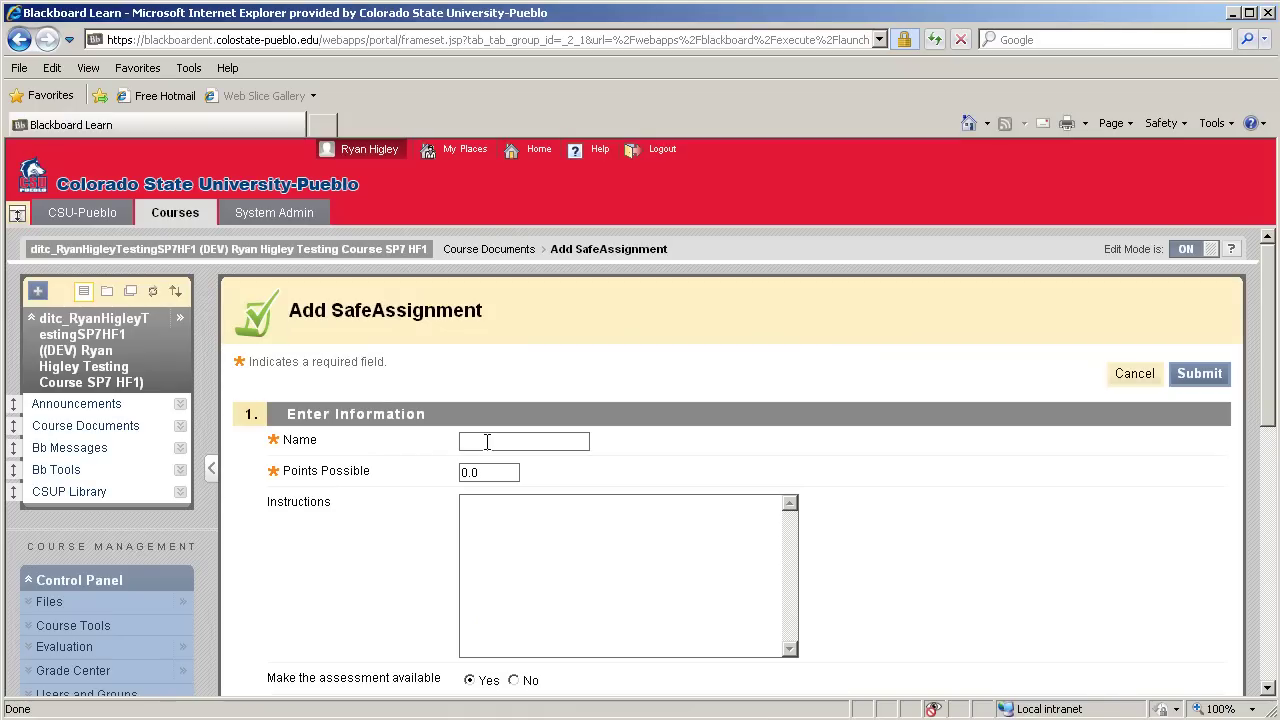
# - Name the assignment 'safe assignment', set Points Possible to 10, and scroll to Submit
pyautogui.click(487, 442)
pyautogui.write('safe assignment')
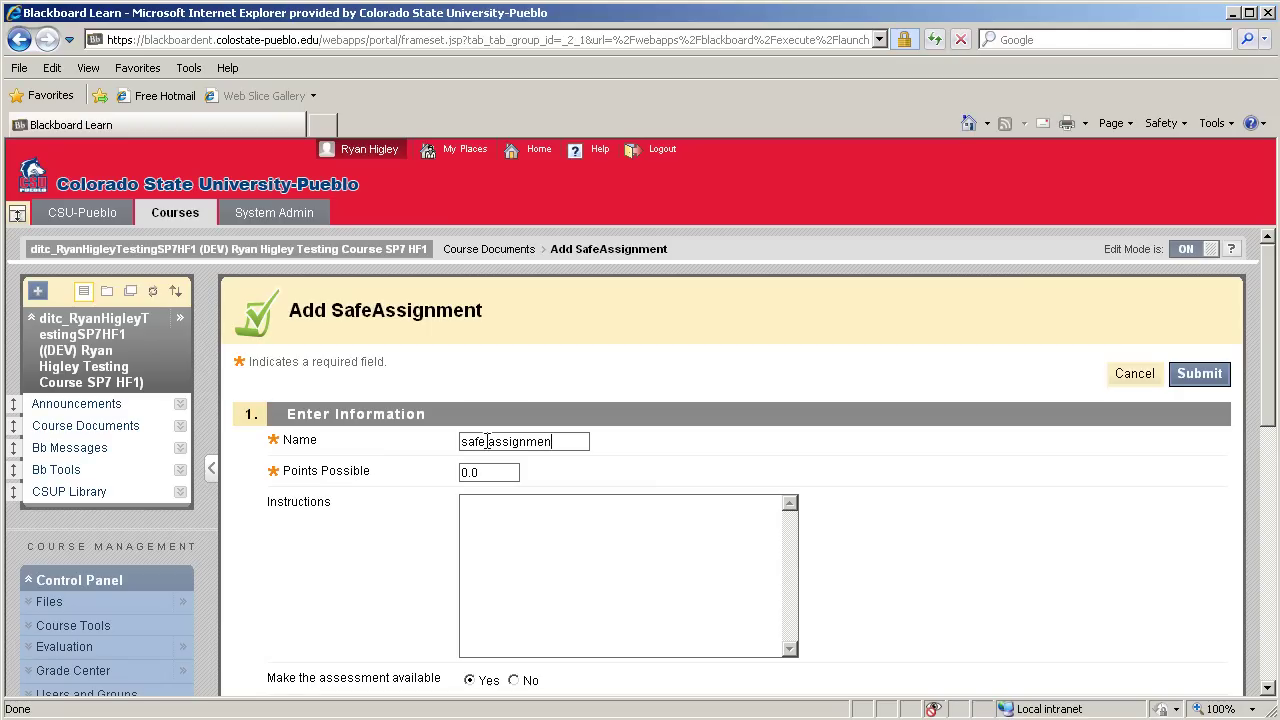
pyautogui.click(487, 441)
pyautogui.click(484, 472)
pyautogui.write('10')
pyautogui.click(586, 586)
pyautogui.scroll(-3, 700, 580)
pyautogui.scroll(-1, 700, 580)
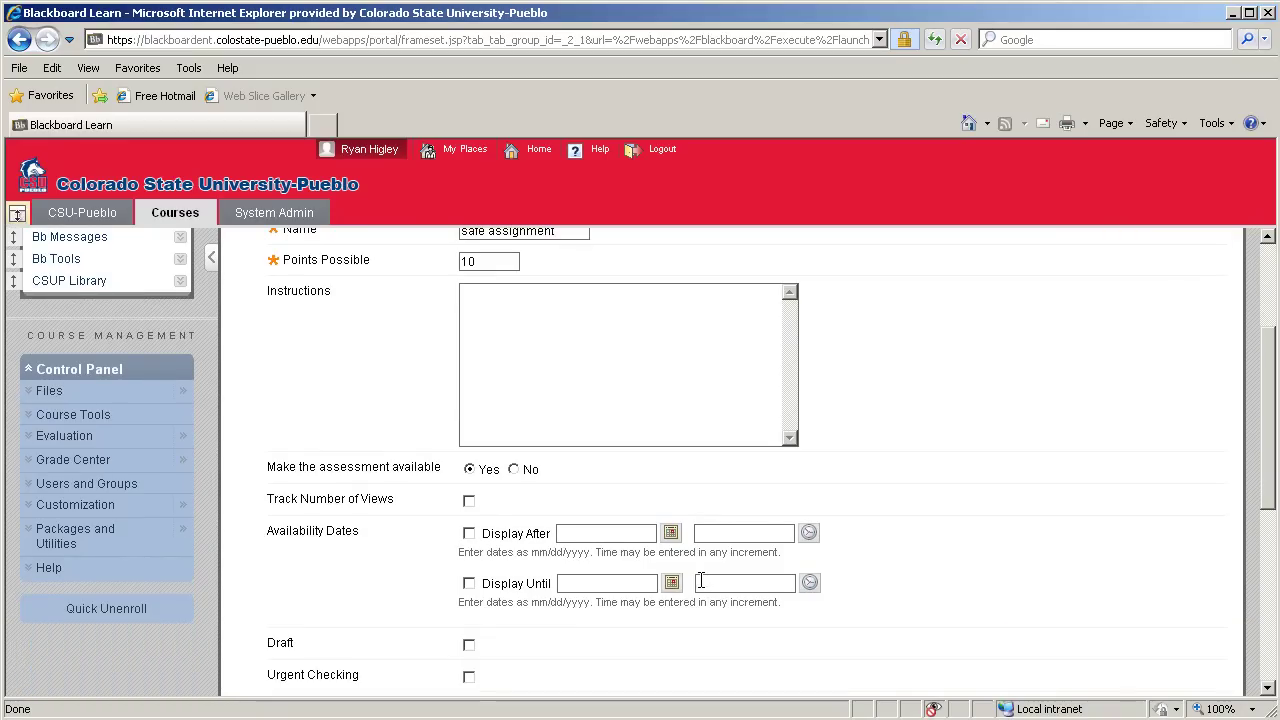
pyautogui.scroll(-2, 701, 581)
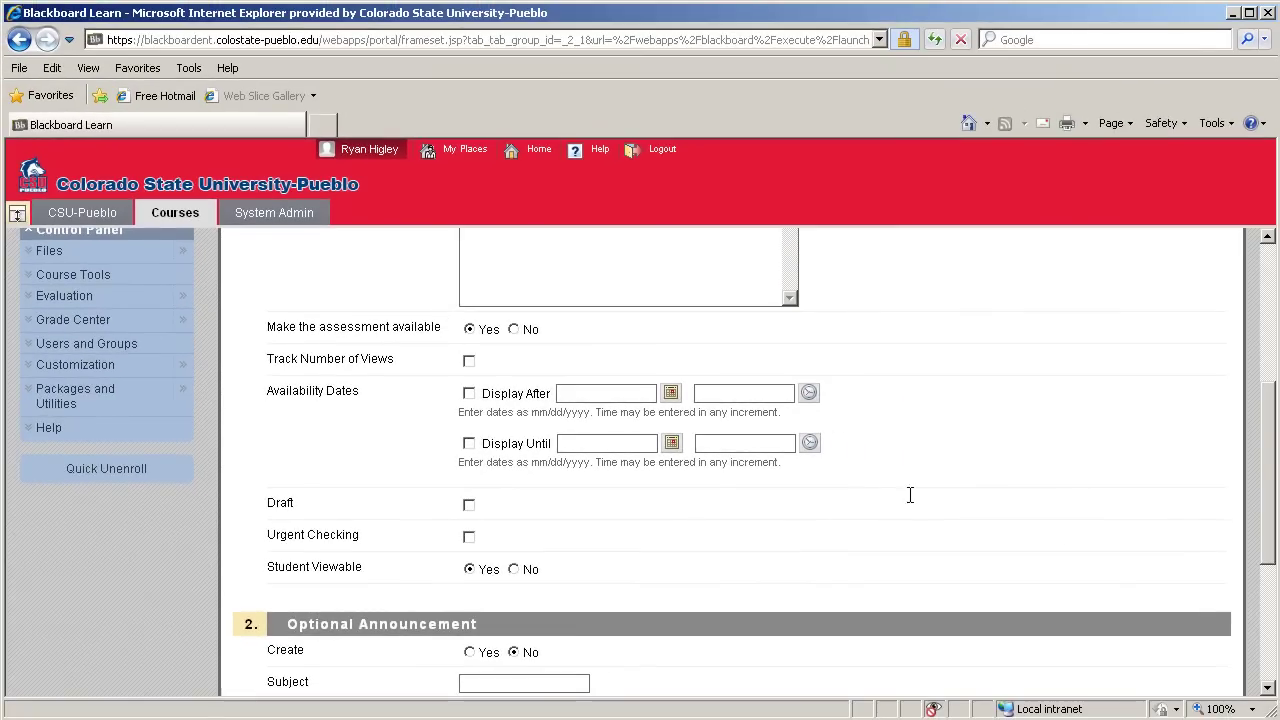
pyautogui.scroll(-5, 910, 495)
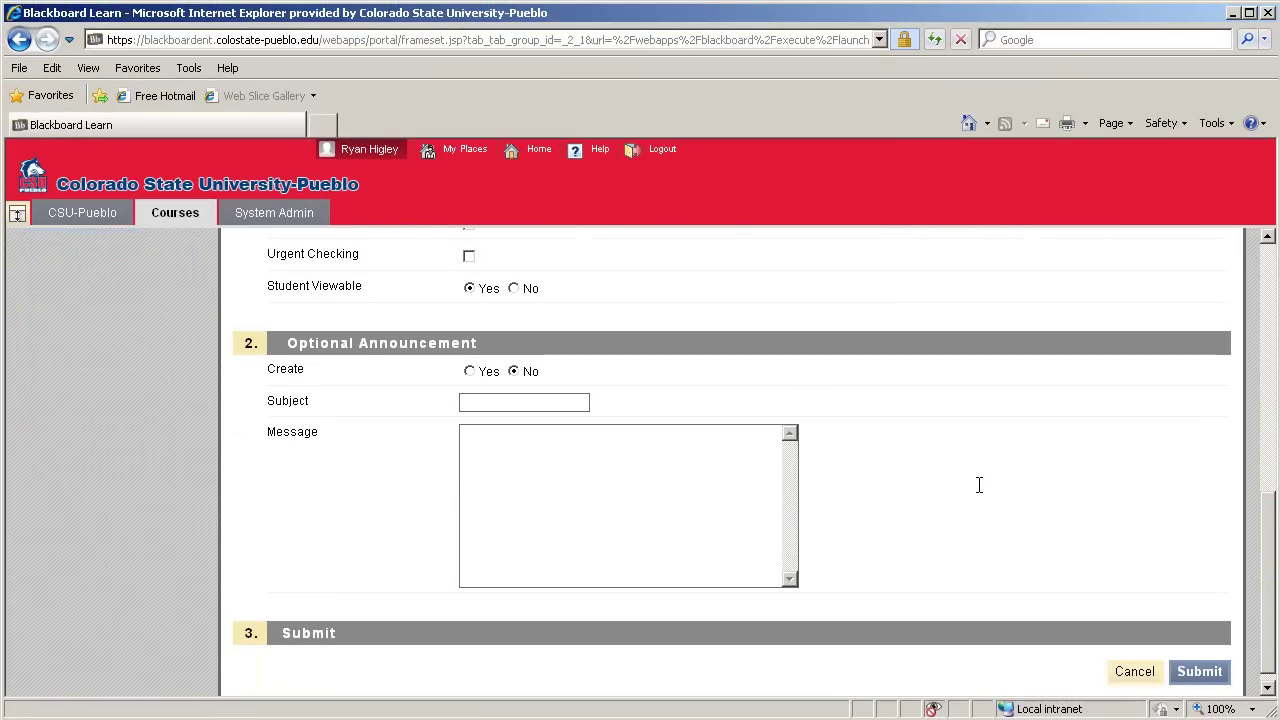
# - Submit the form to add 'safe assignment' to Course Documents
pyautogui.click(1200, 673)
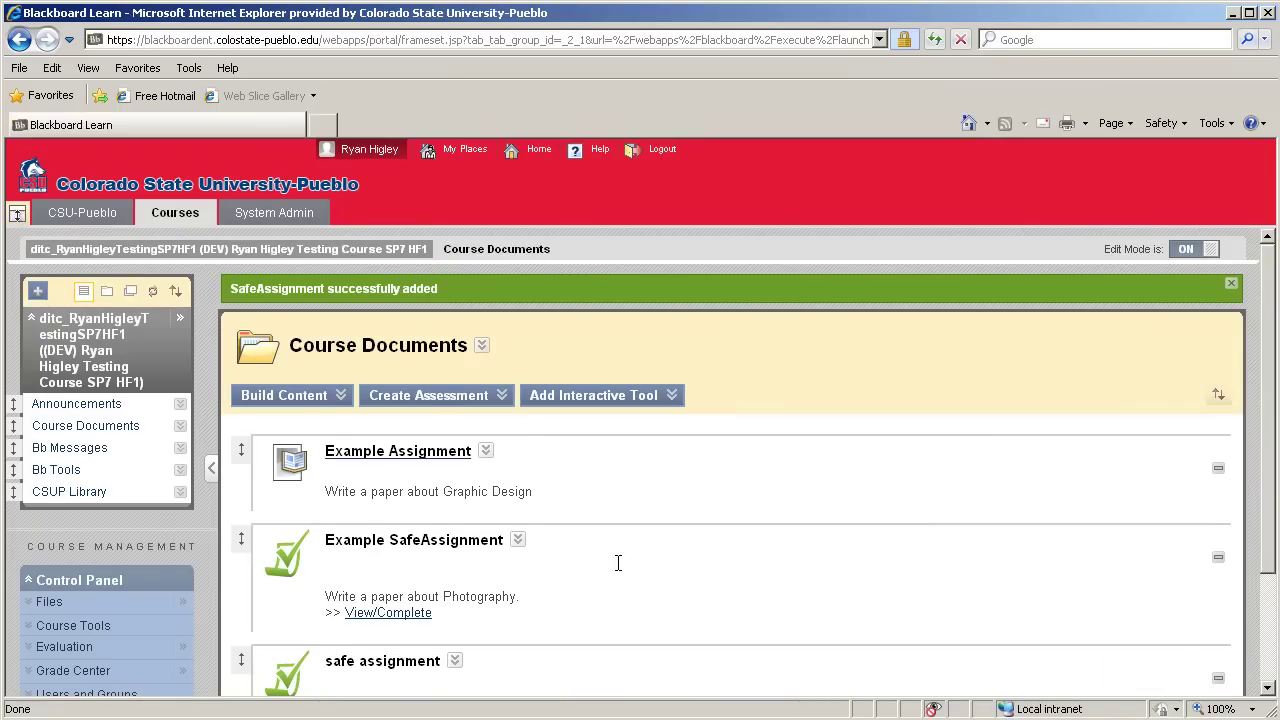
pyautogui.scroll(-1, 617, 560)
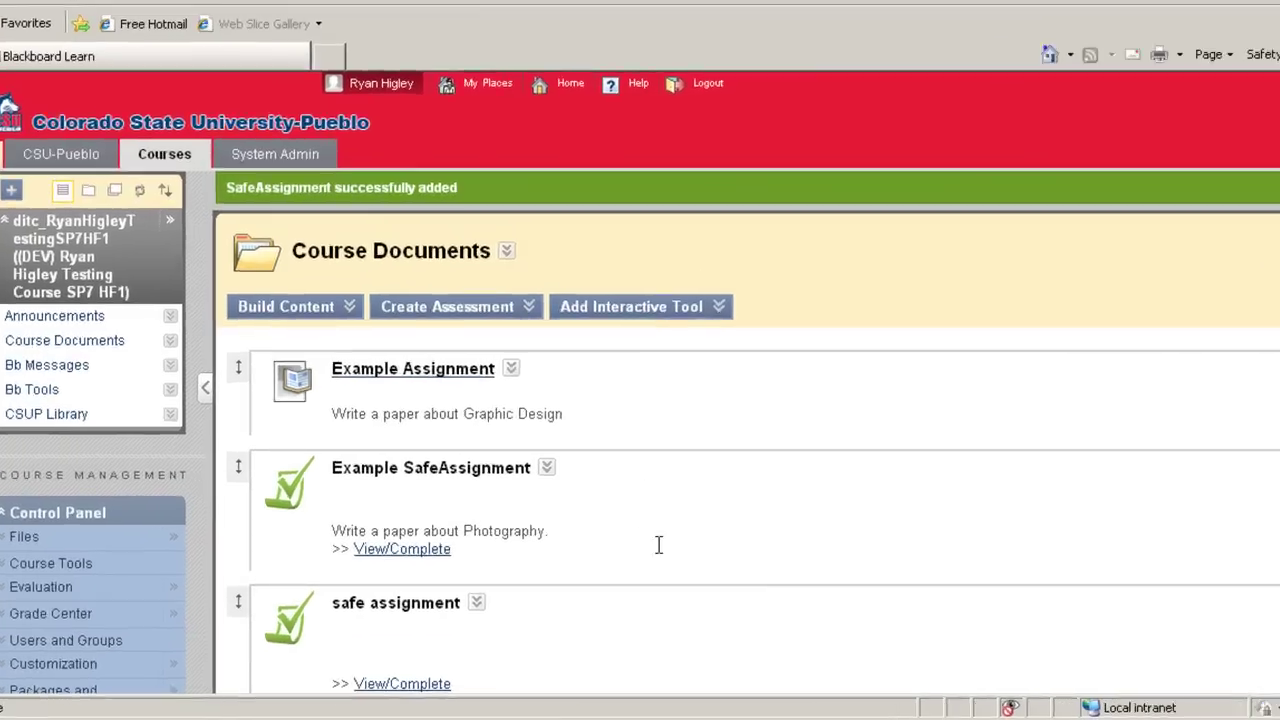
pyautogui.scroll(-1, 659, 545)
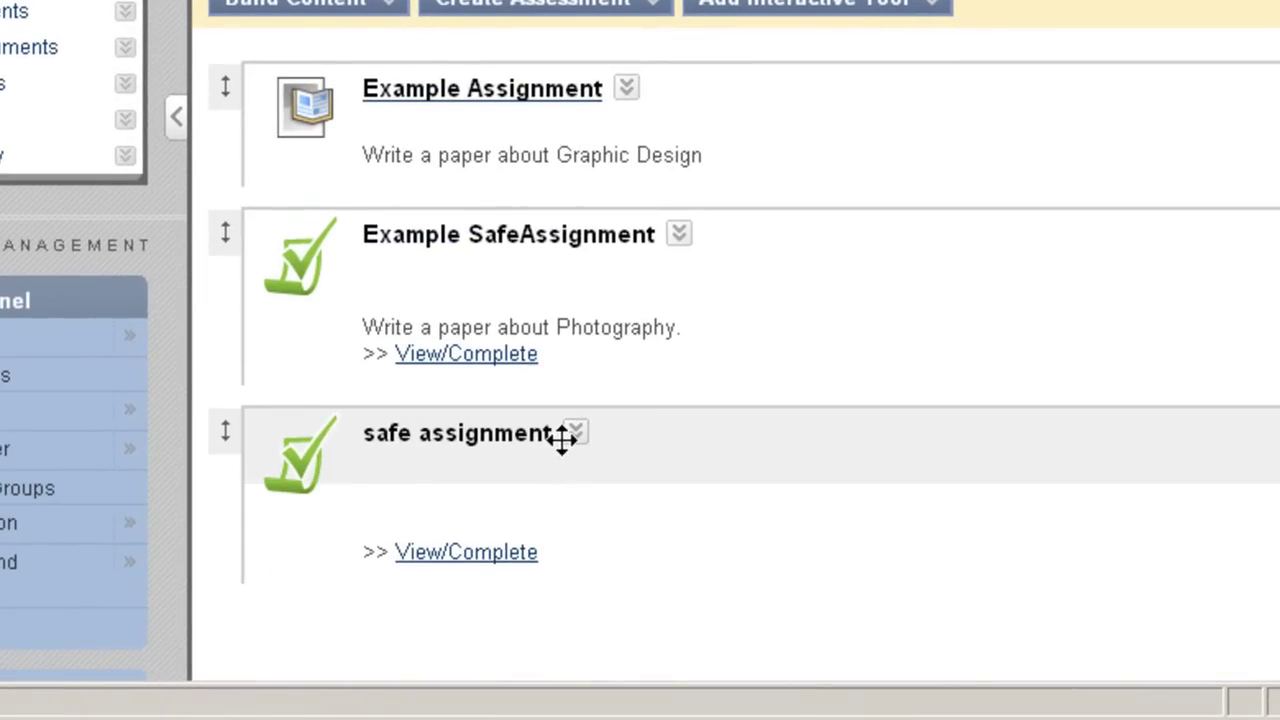
# - View the new item's options menu, then close it without choosing anything
pyautogui.click(573, 434)
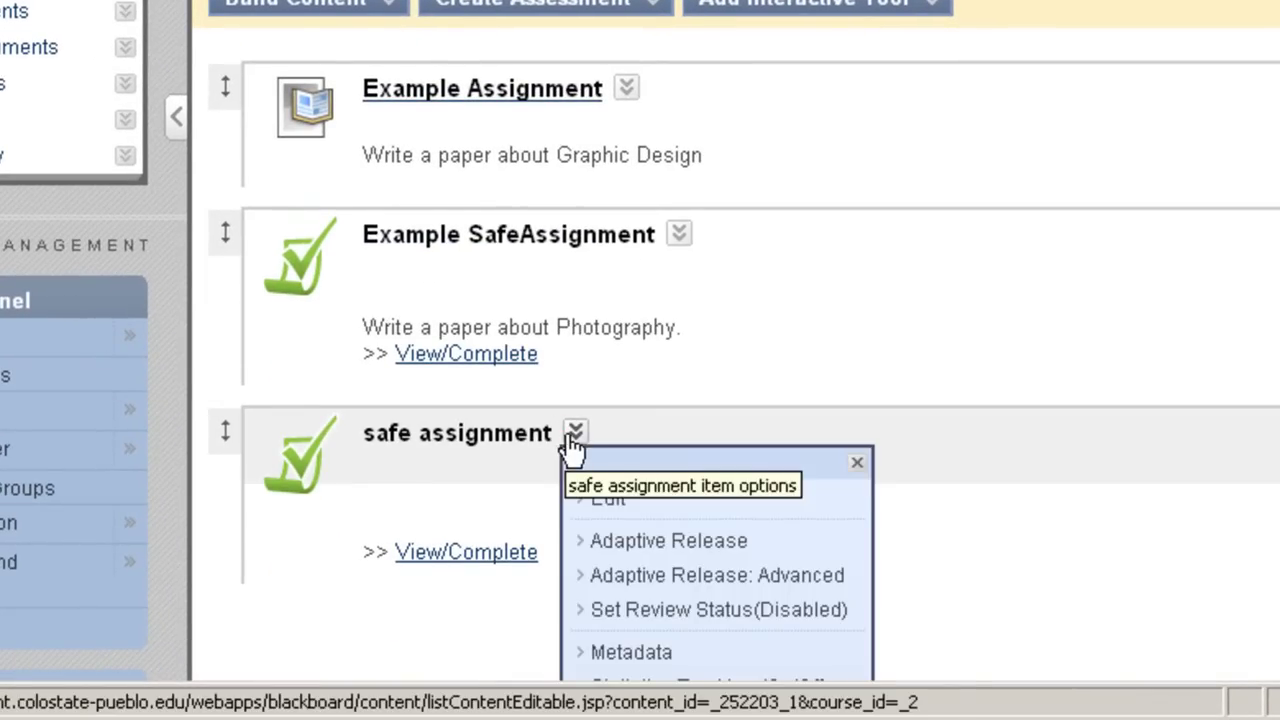
pyautogui.scroll(-2, 828, 509)
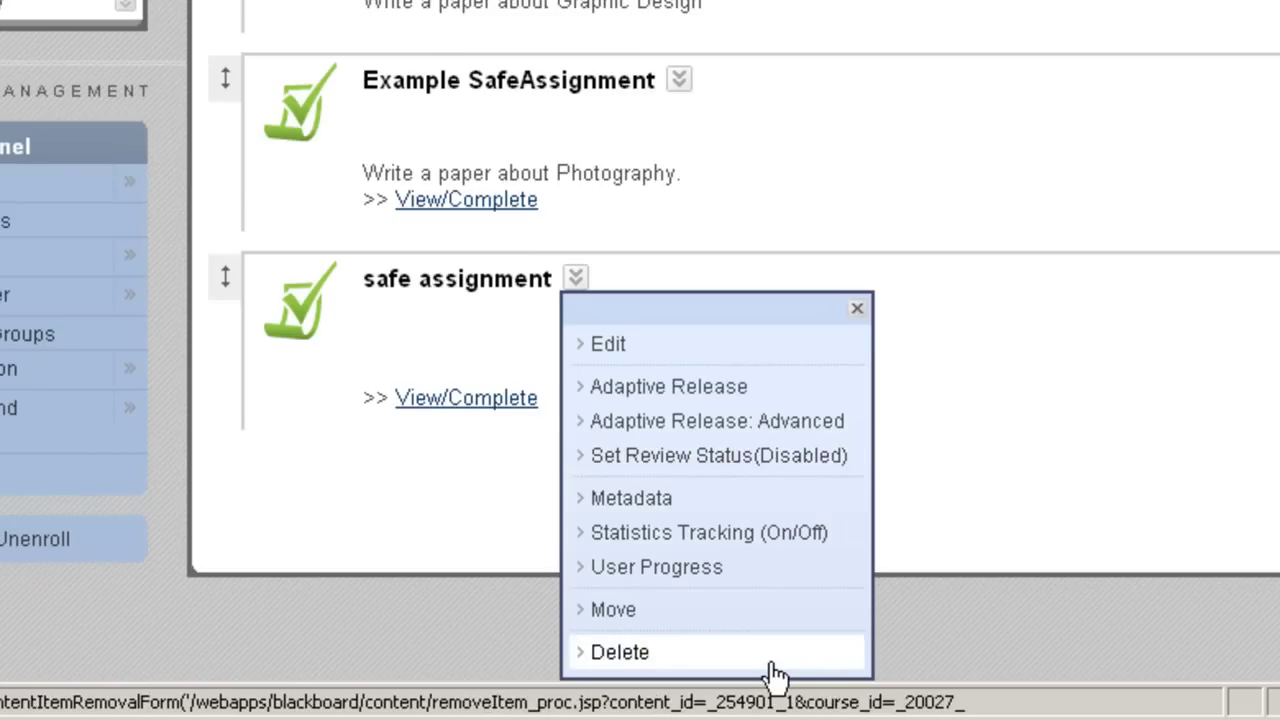
pyautogui.click(967, 369)
pyautogui.scroll(2, 934, 417)
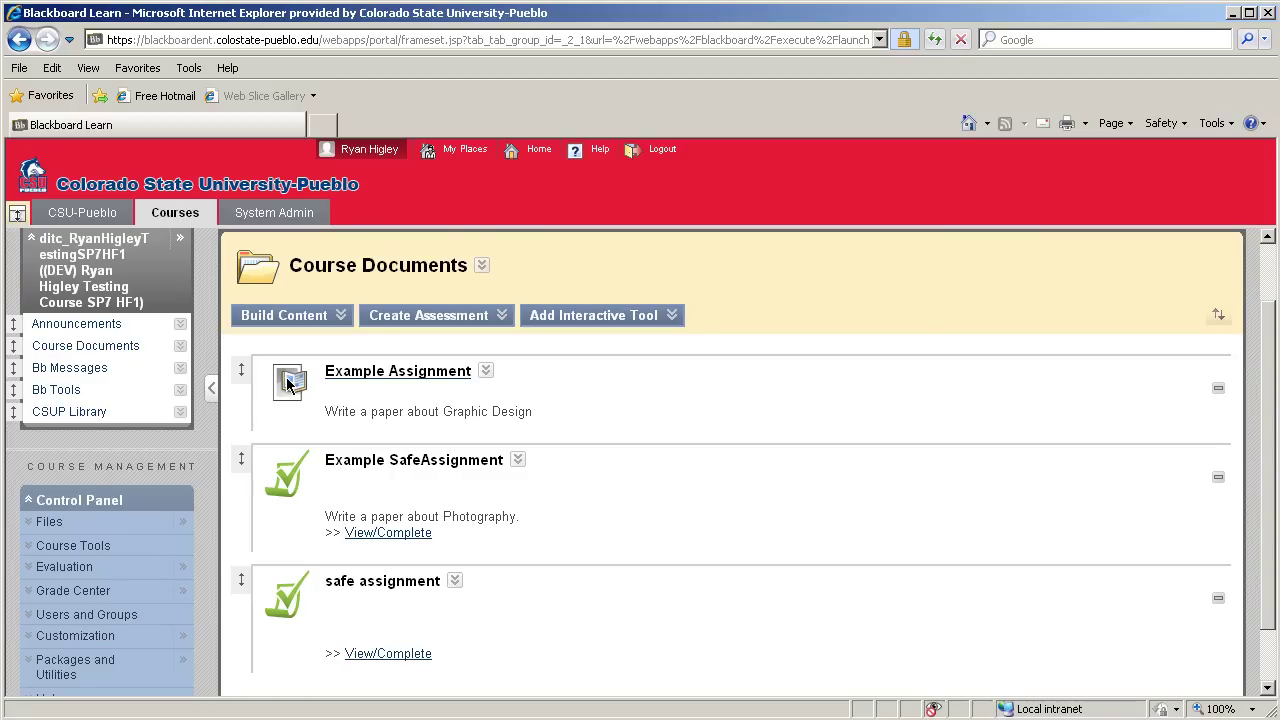
# - Expand Course Tools in the Control Panel and open SafeAssign
pyautogui.scroll(-2, 360, 500)
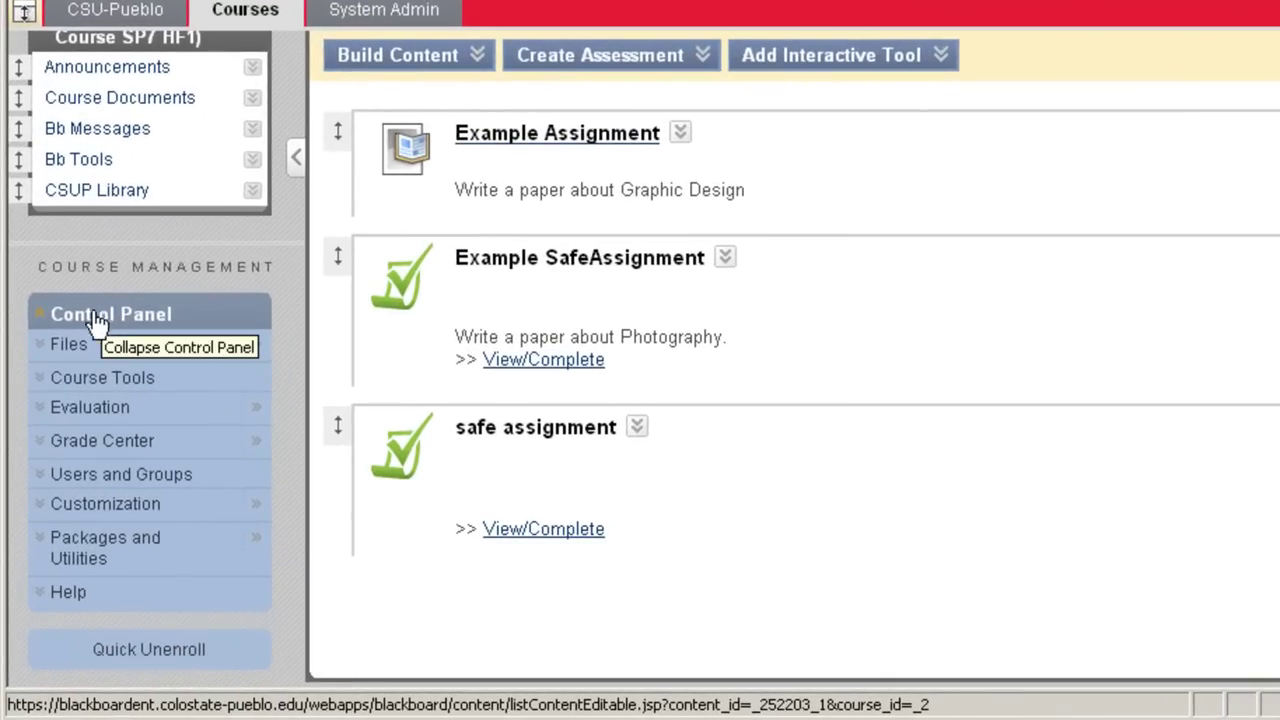
pyautogui.click(80, 377)
pyautogui.scroll(-2, 80, 377)
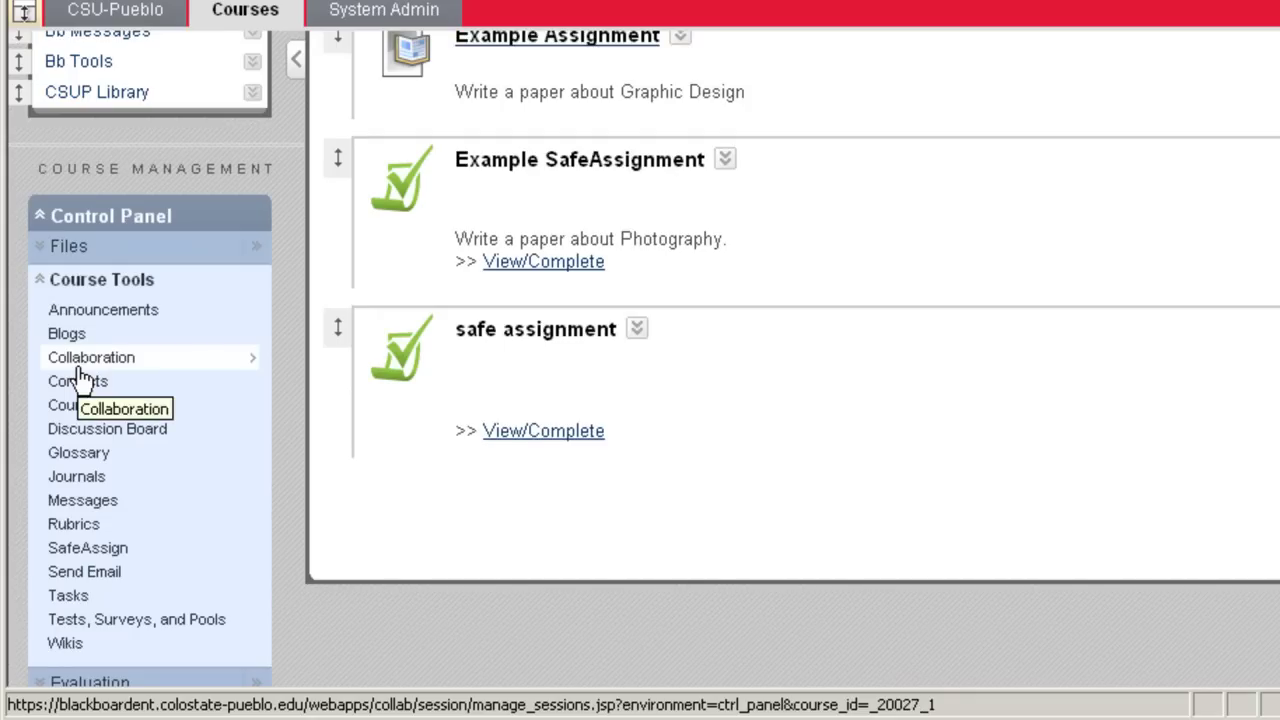
pyautogui.click(85, 550)
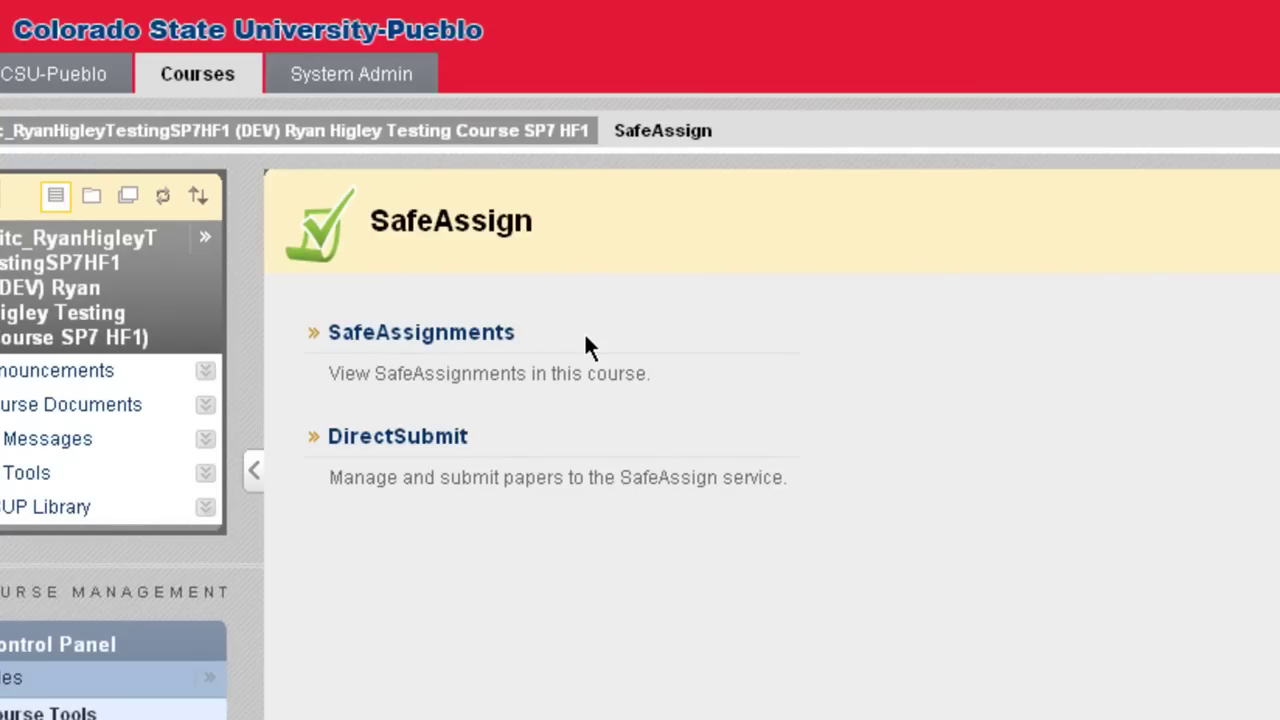
# - Go to DirectSubmit and start a new paper submission
pyautogui.click(421, 440)
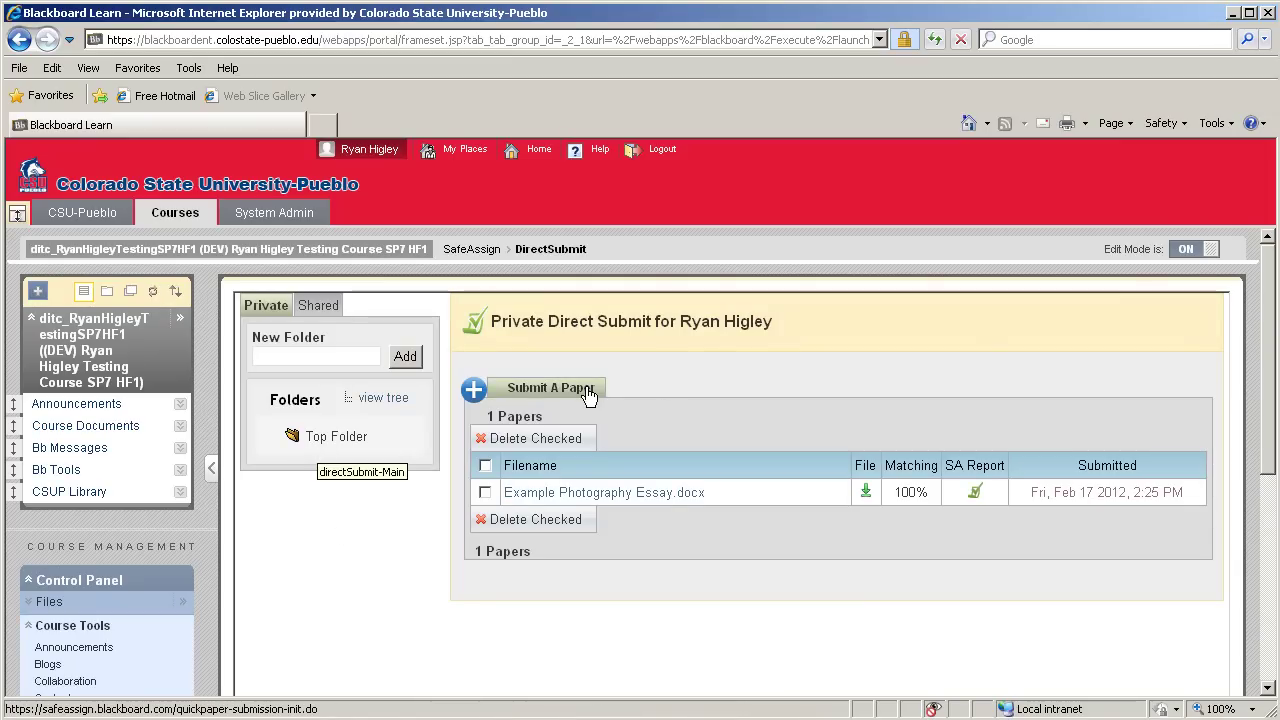
pyautogui.click(589, 394)
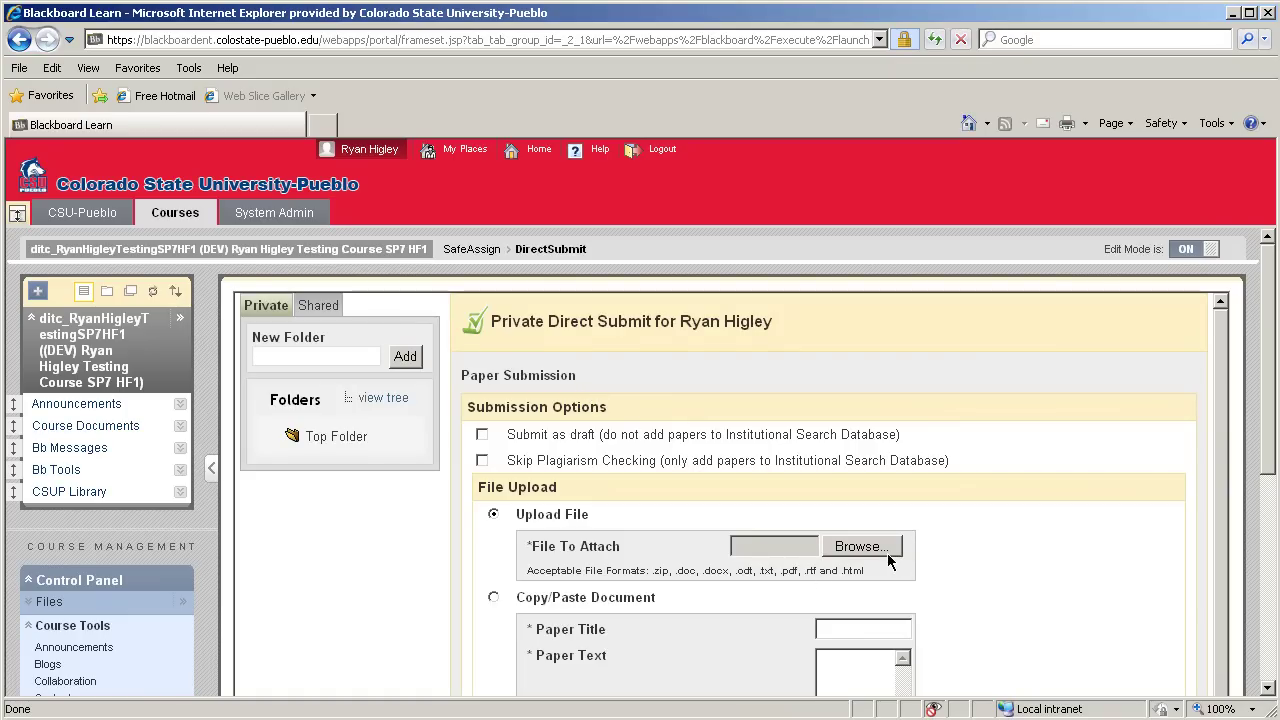
# - Attach Example Photography Essay.docx from the Desktop as the file to upload
pyautogui.click(862, 546)
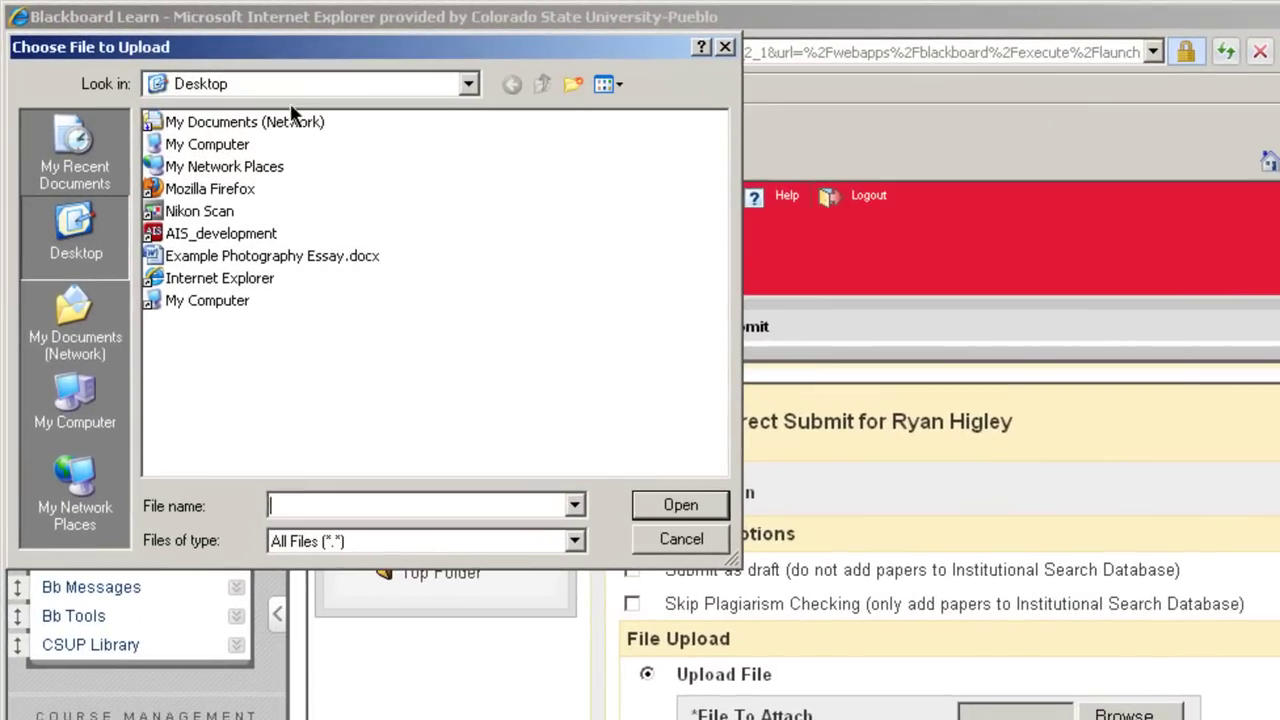
pyautogui.click(280, 255)
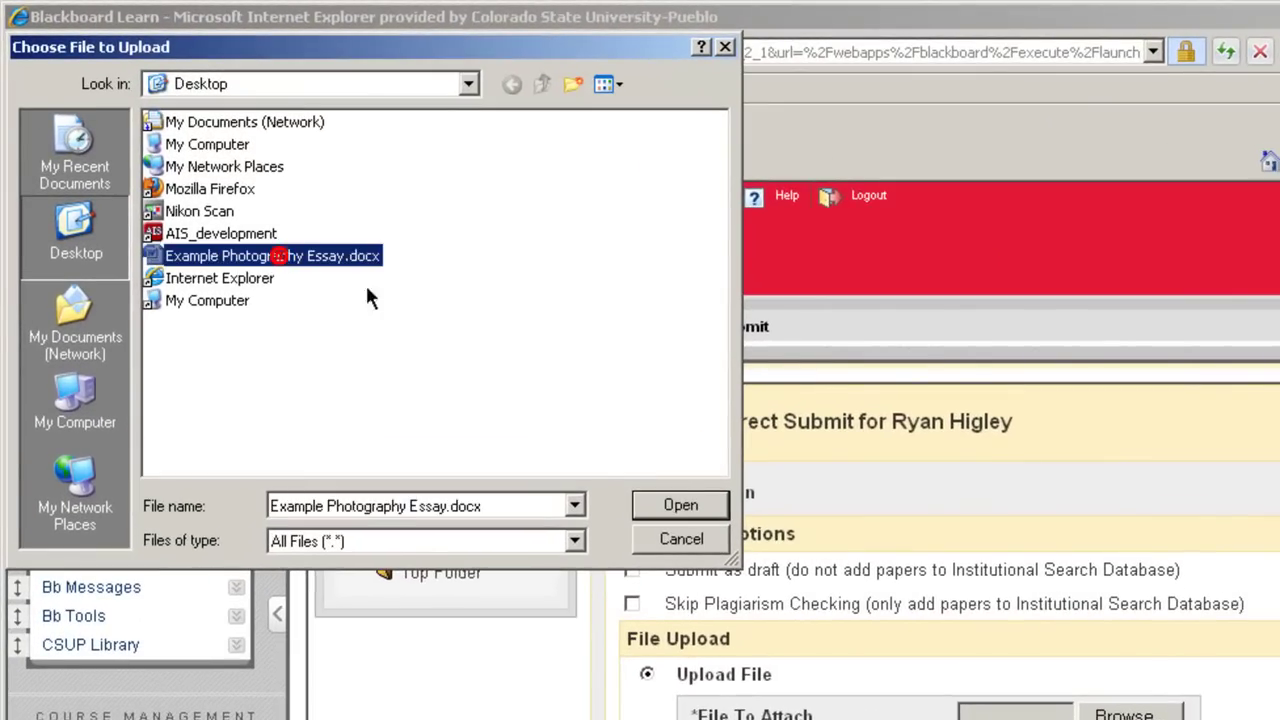
pyautogui.click(680, 507)
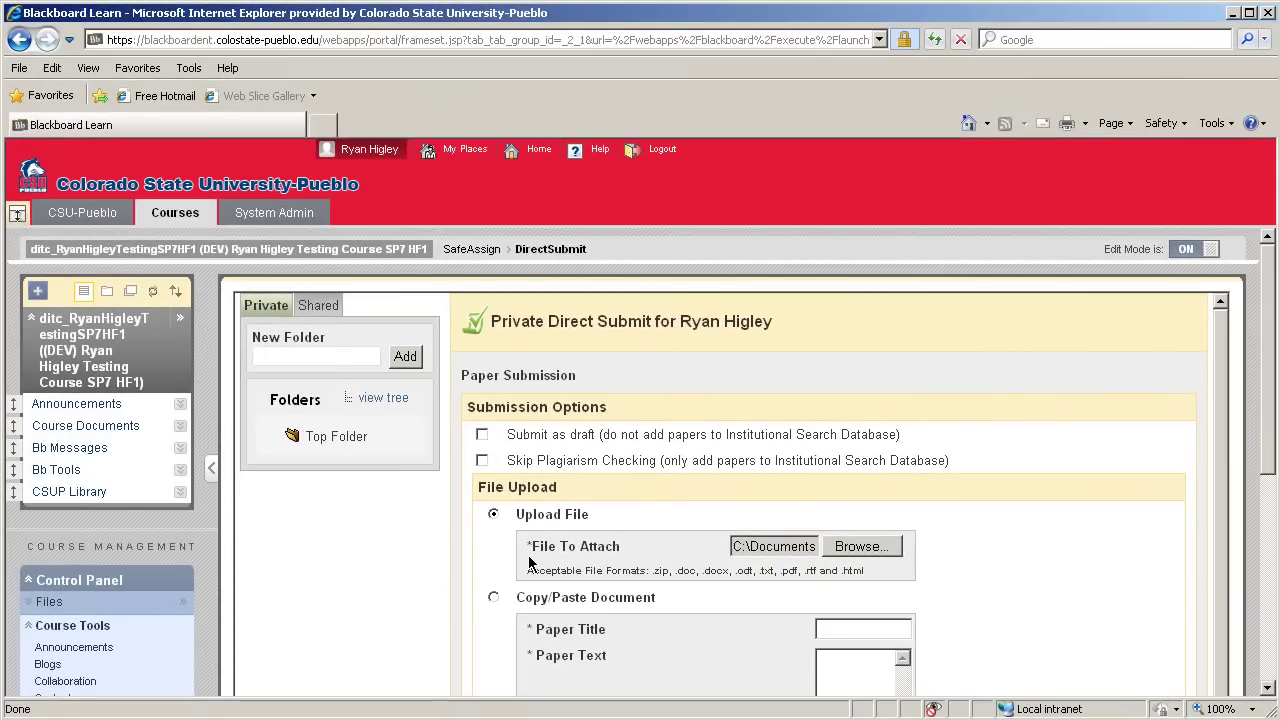
pyautogui.scroll(-2, 655, 565)
pyautogui.scroll(-3, 669, 614)
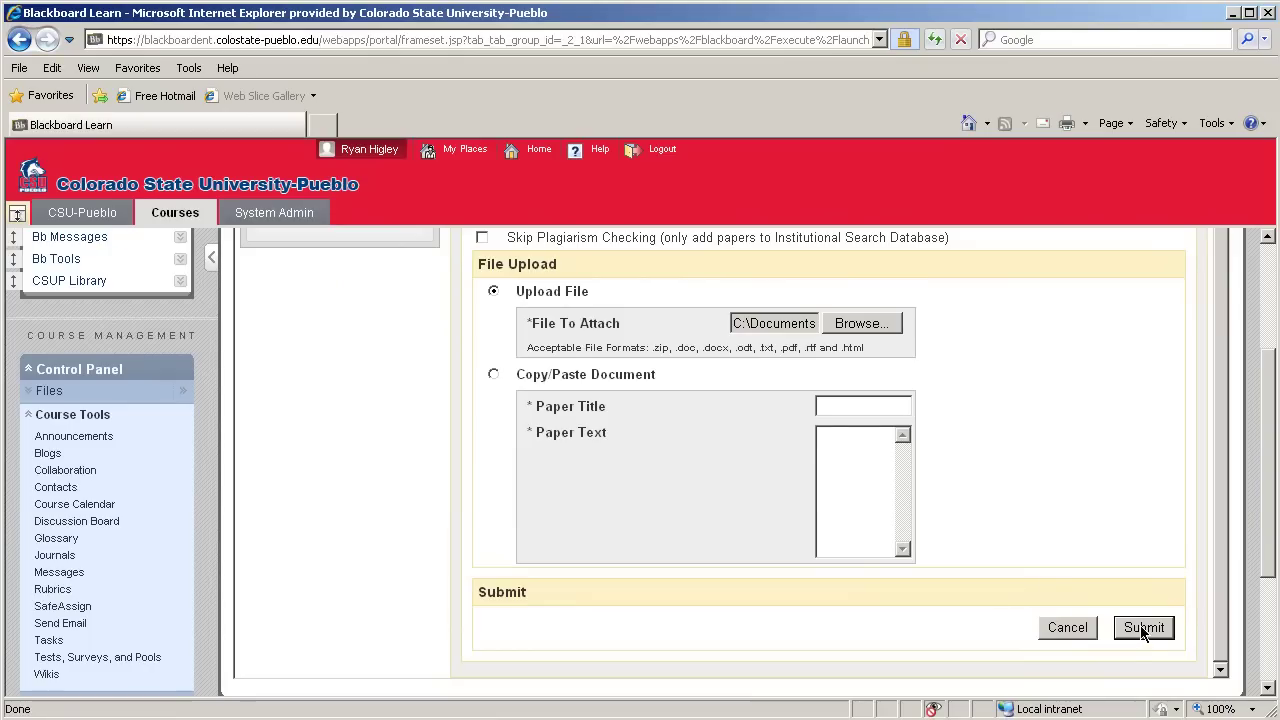
# - Submit the Example Photography Essay.docx paper to SafeAssign DirectSubmit
pyautogui.click(1143, 628)
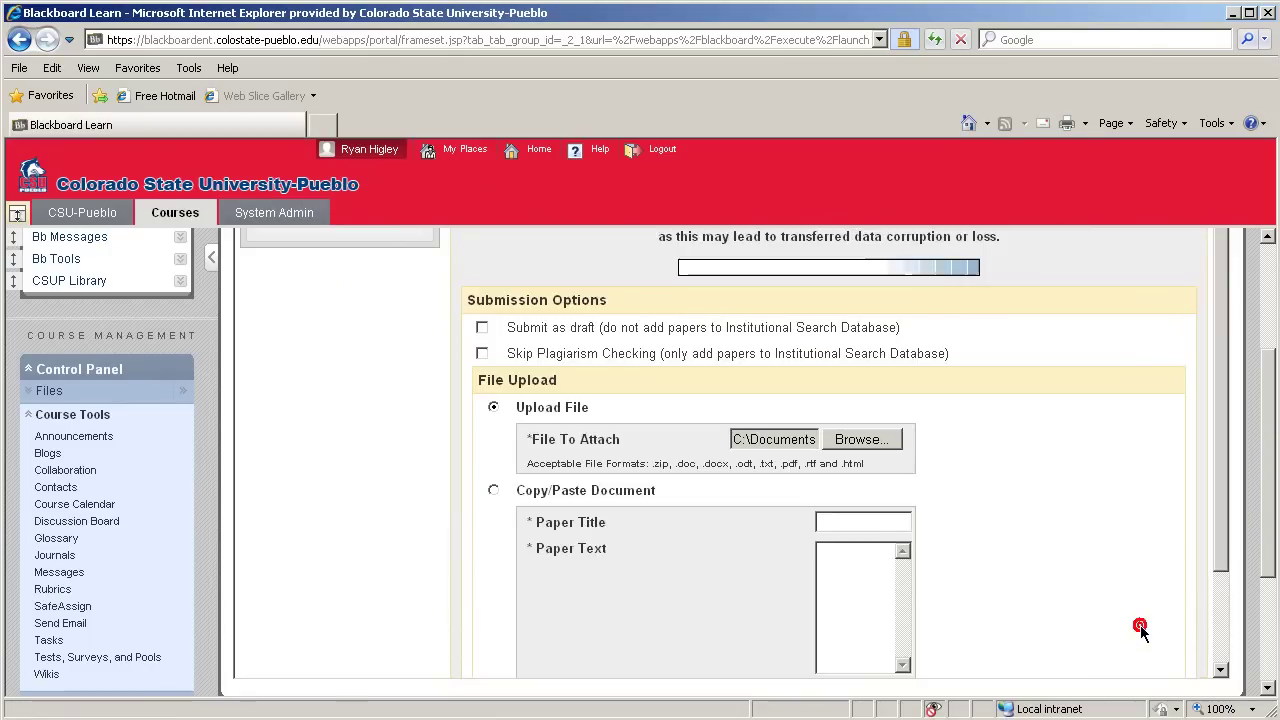
pyautogui.scroll(1, 1108, 627)
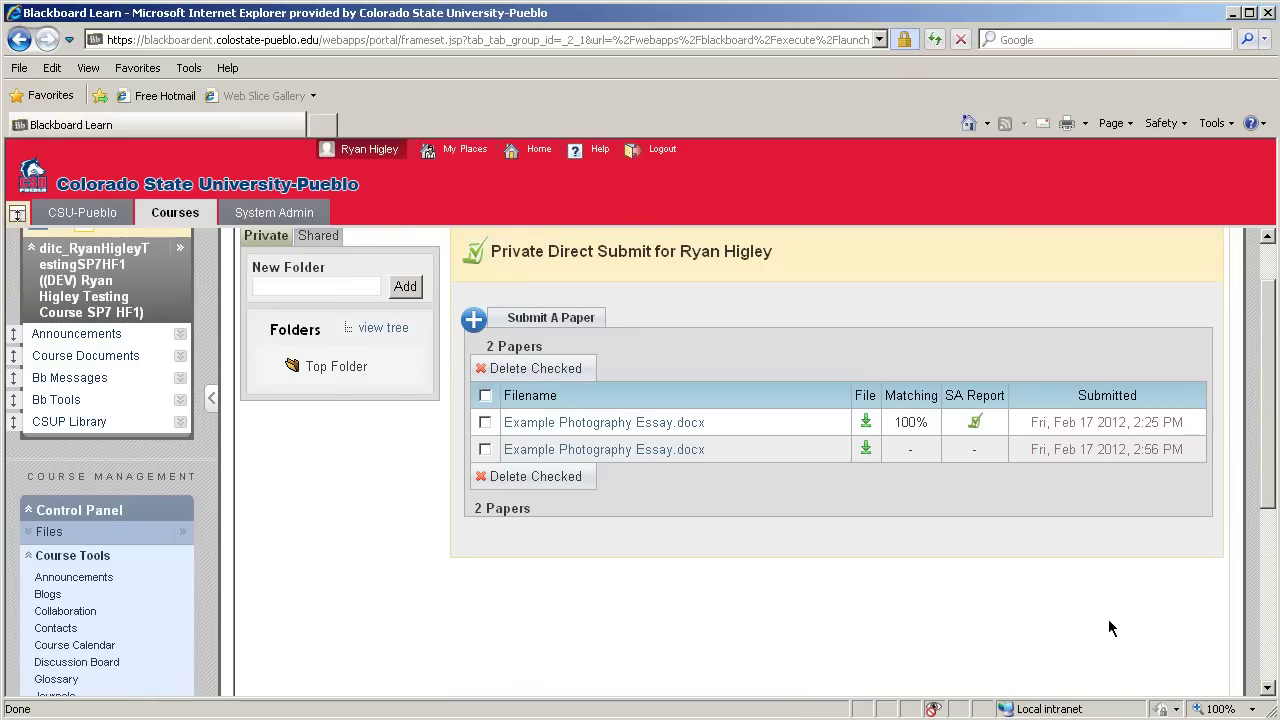